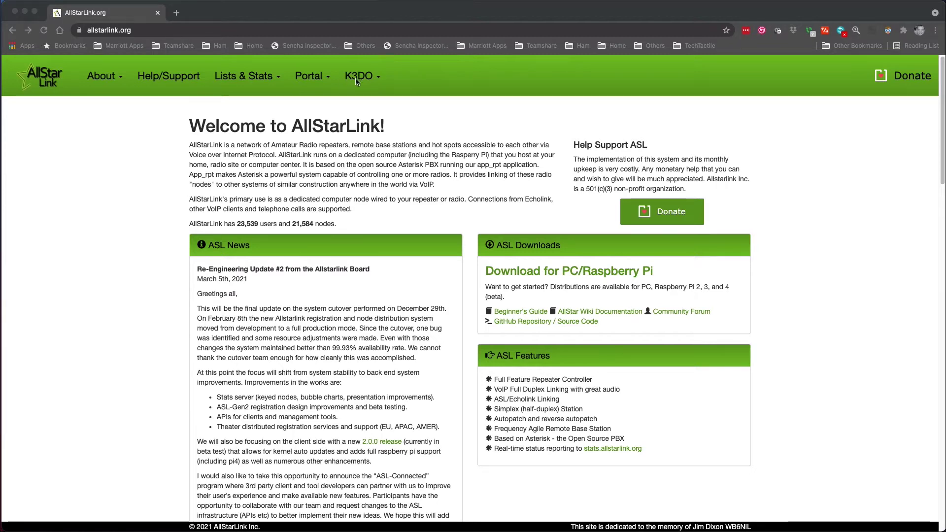
Go to Server Settings from the portal menu and choose 'Add a new server'
{"action": "left_click", "coordinate": [312, 83]}
{"action": "left_click", "coordinate": [311, 83]}
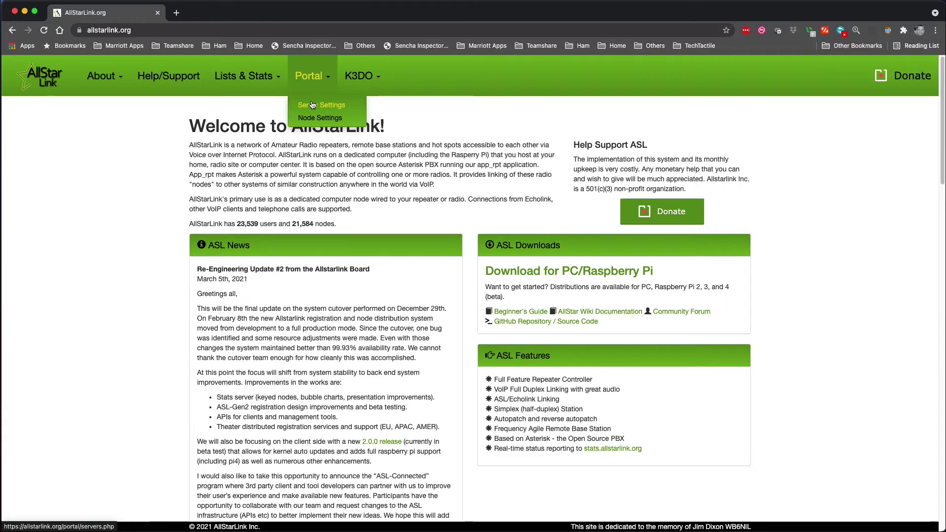
{"action": "left_click", "coordinate": [312, 104]}
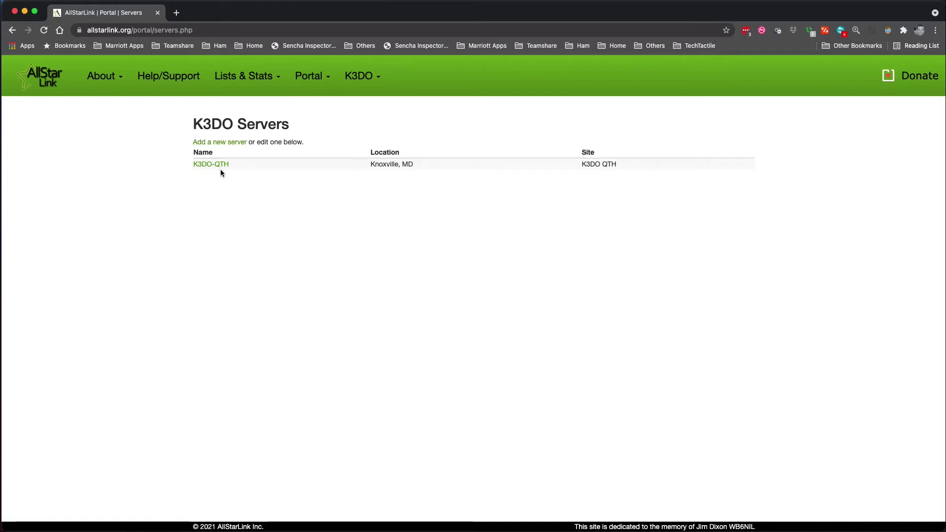
{"action": "left_click", "coordinate": [220, 142]}
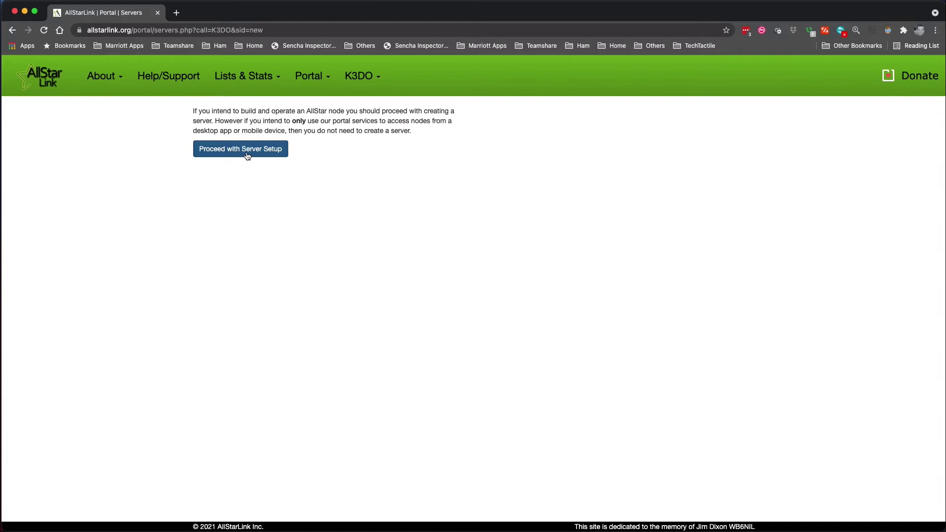
Proceed to the server form, name it 'Test Server' and set location Frederick MD
{"action": "left_click", "coordinate": [245, 154]}
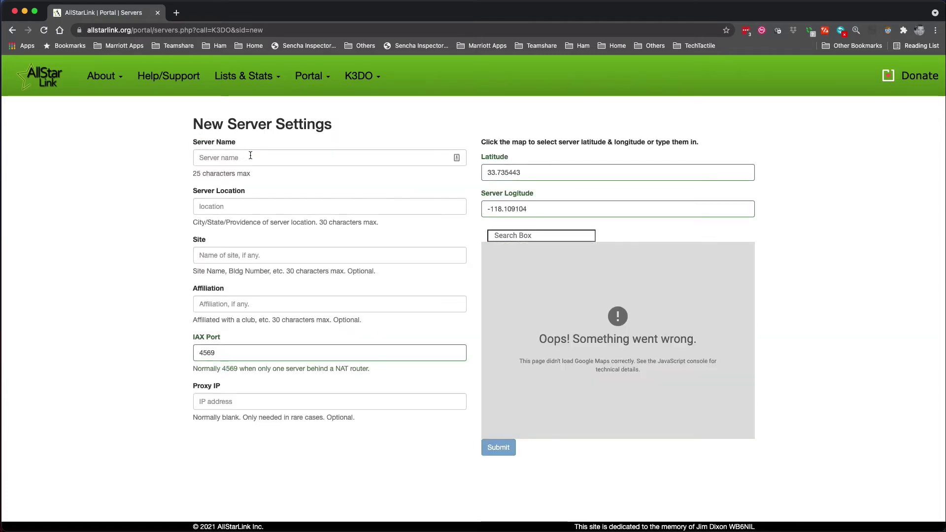
{"action": "left_click", "coordinate": [250, 156]}
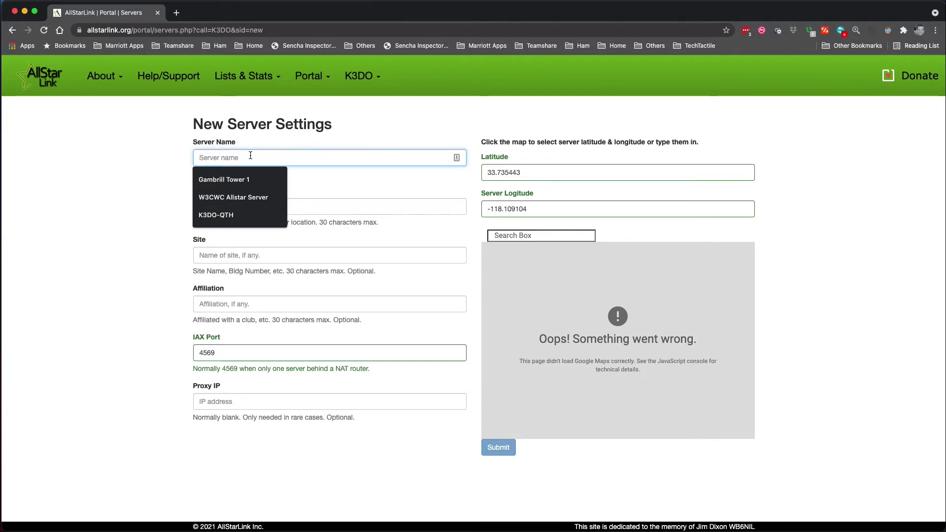
{"action": "type", "text": "Test Ser"}
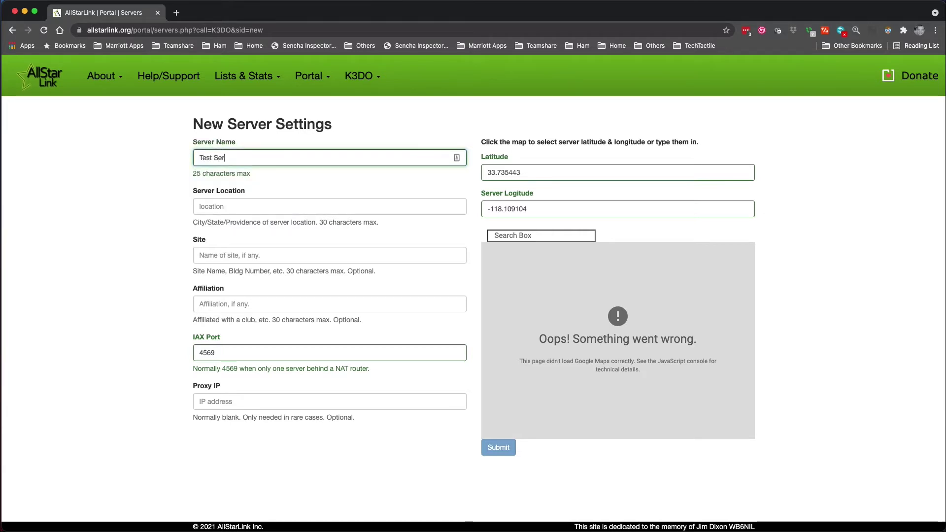
{"action": "type", "text": "ver"}
{"action": "left_click", "coordinate": [329, 206]}
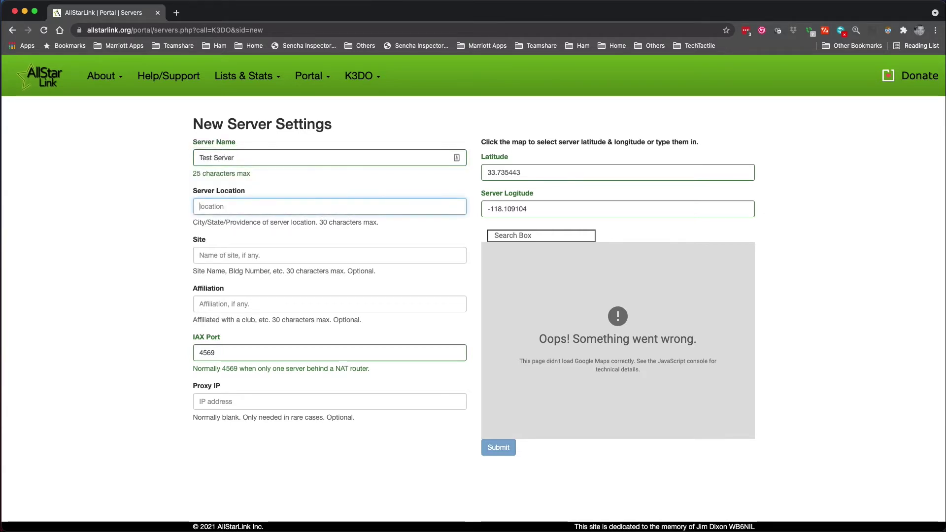
{"action": "type", "text": "Tes"}
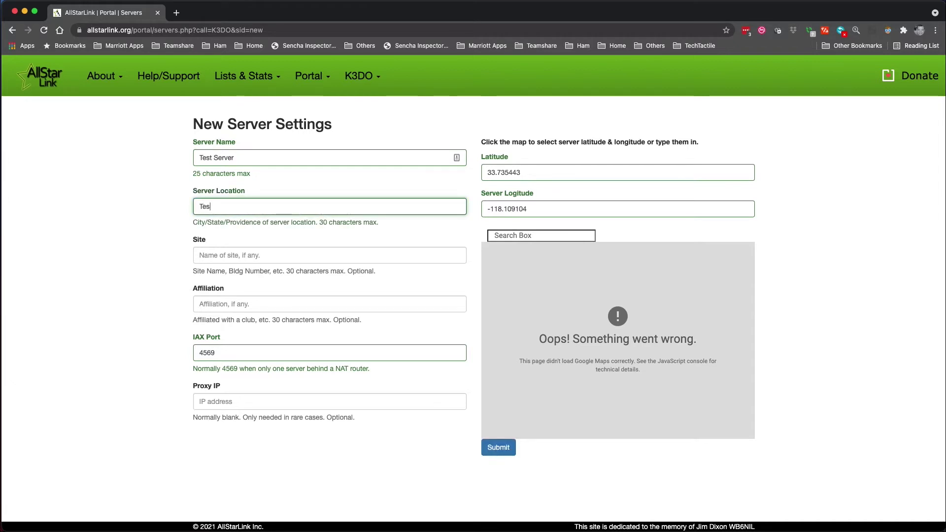
{"action": "type", "text": "t"}
{"action": "key", "text": "BackSpace"}
{"action": "key", "text": "BackSpace"}
{"action": "key", "text": "BackSpace"}
{"action": "key", "text": "BackSpace"}
{"action": "key", "text": "BackSpace"}
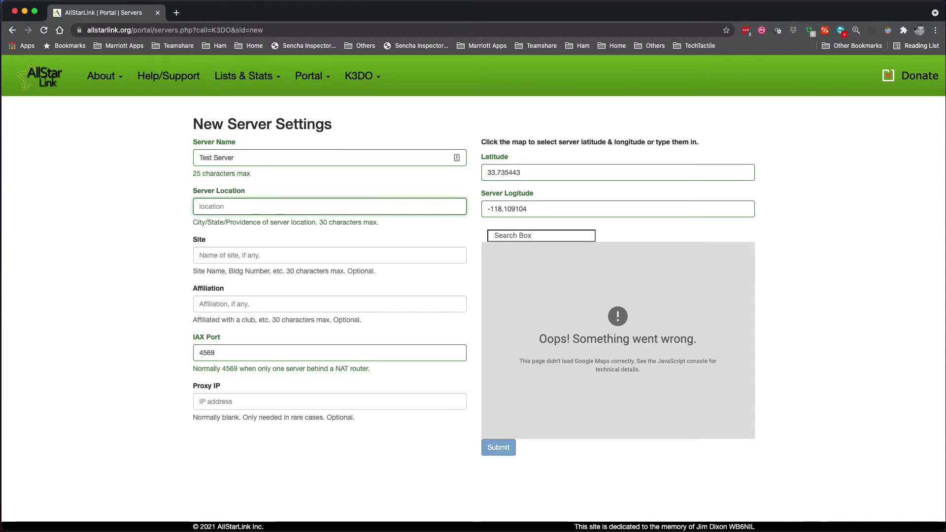
{"action": "type", "text": "Frederick"}
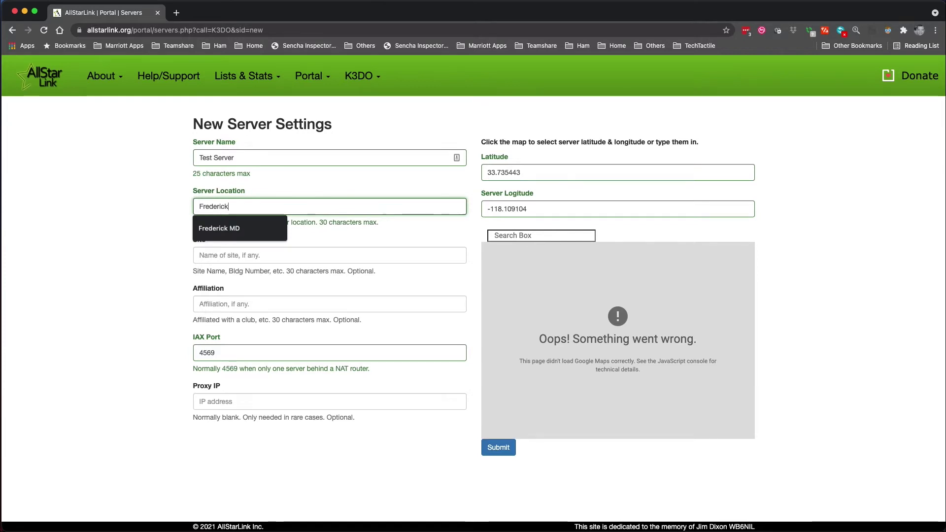
{"action": "key", "text": "Down"}
{"action": "key", "text": "Return"}
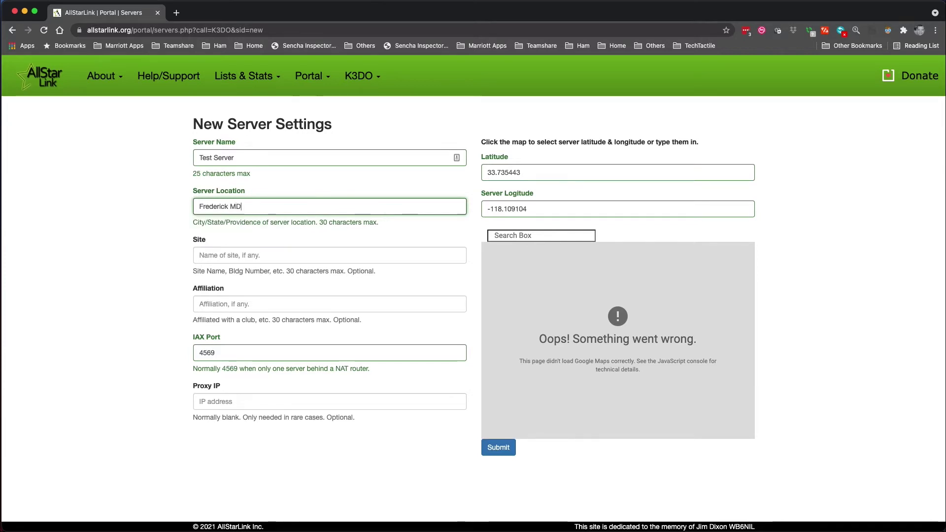
Enter site 'Test Site' and affiliation 'HRU'
{"action": "key", "text": "Tab"}
{"action": "type", "text": "T"}
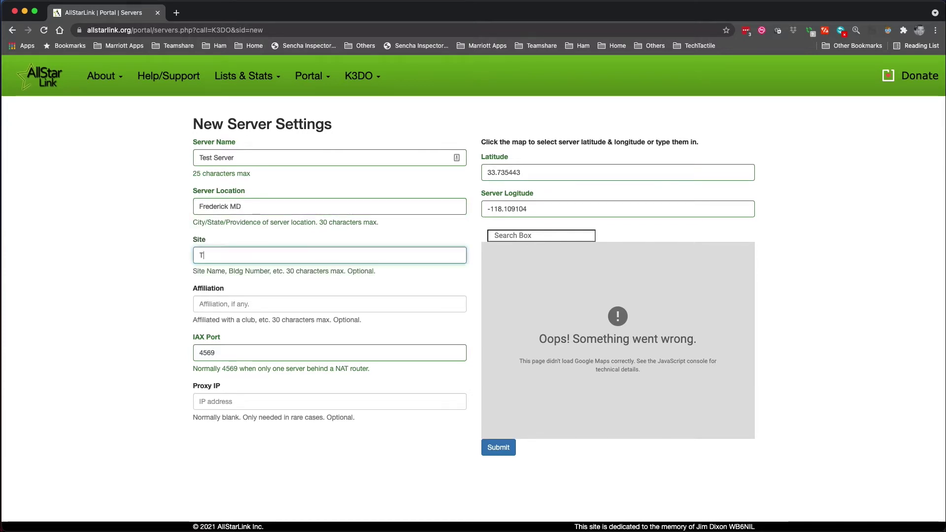
{"action": "type", "text": "est Site"}
{"action": "key", "text": "Tab"}
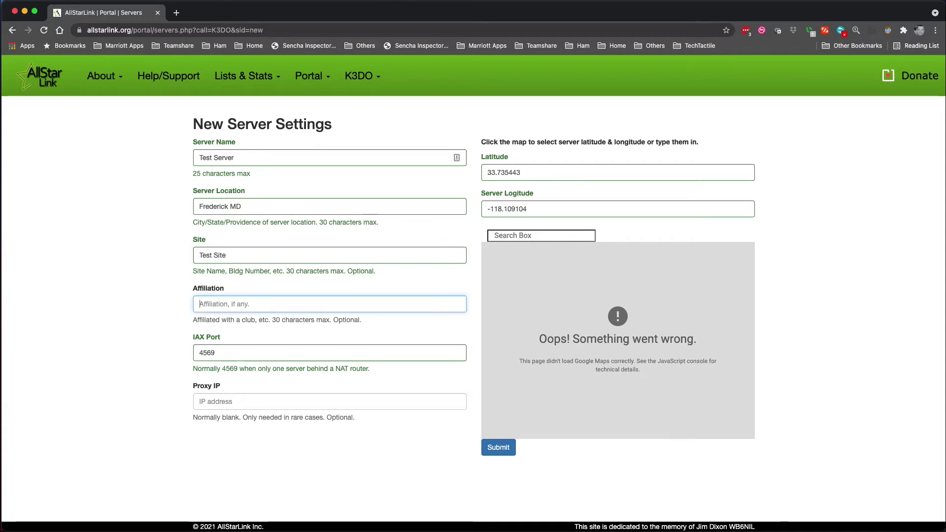
{"action": "type", "text": "HRU"}
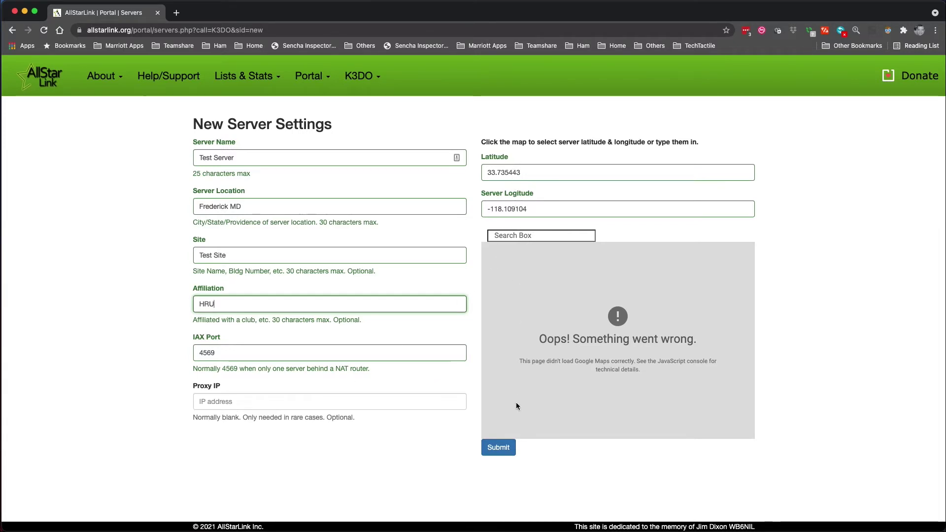
Save Test Server, then go to Node Settings and choose to request a new node number
{"action": "left_click", "coordinate": [504, 453]}
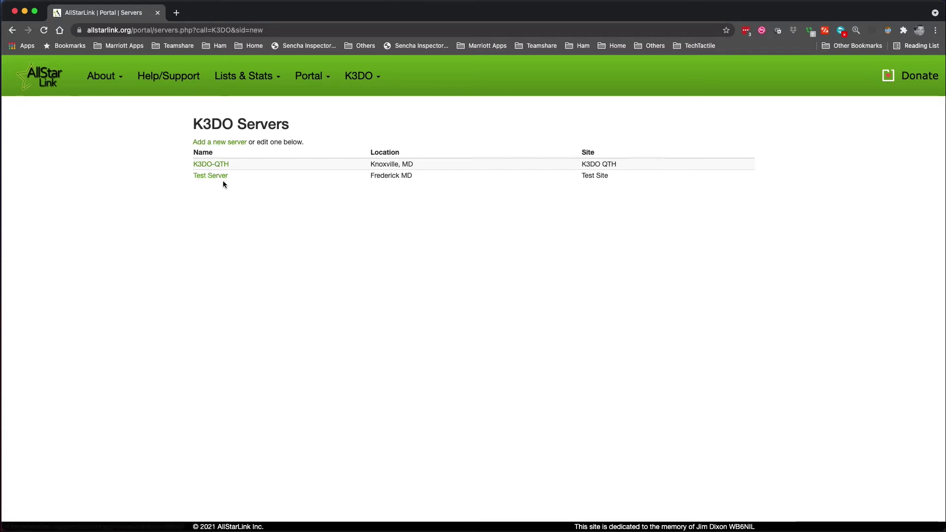
{"action": "left_click", "coordinate": [303, 83]}
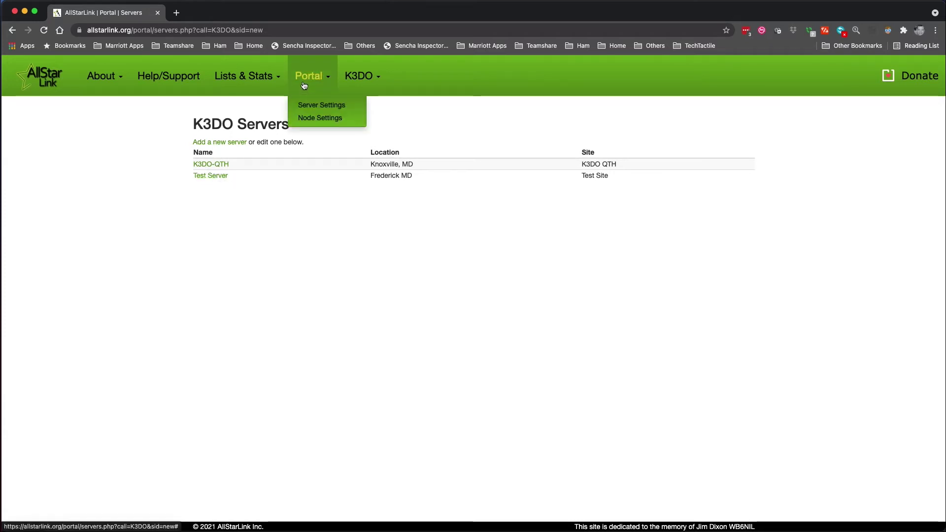
{"action": "left_click", "coordinate": [314, 118]}
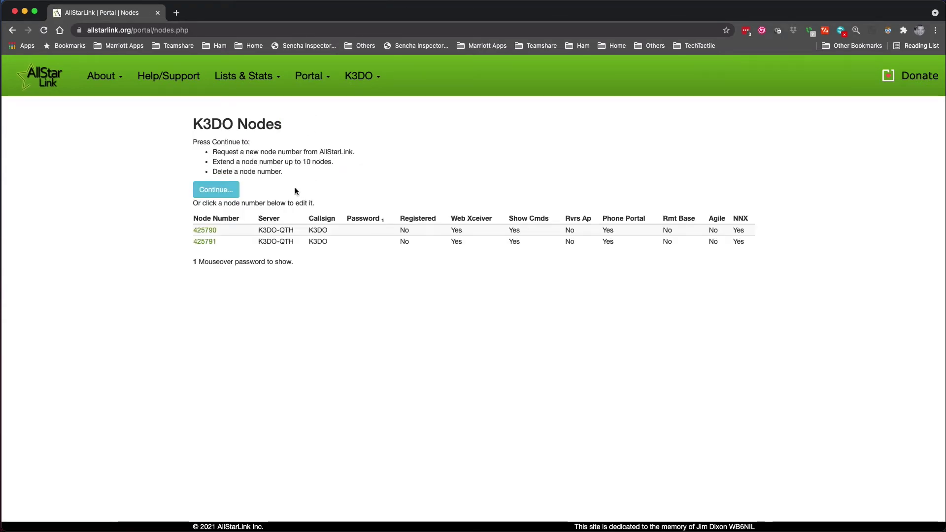
{"action": "left_click", "coordinate": [227, 192]}
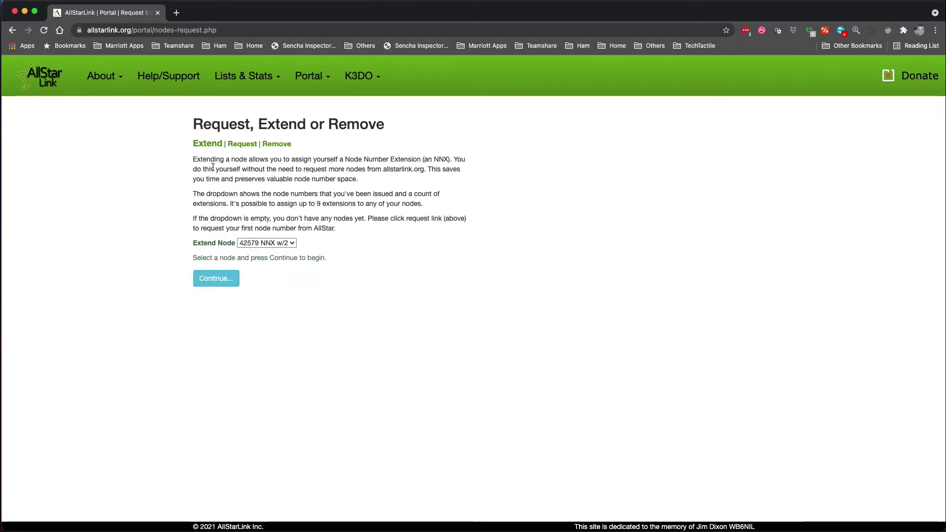
{"action": "left_click", "coordinate": [241, 145]}
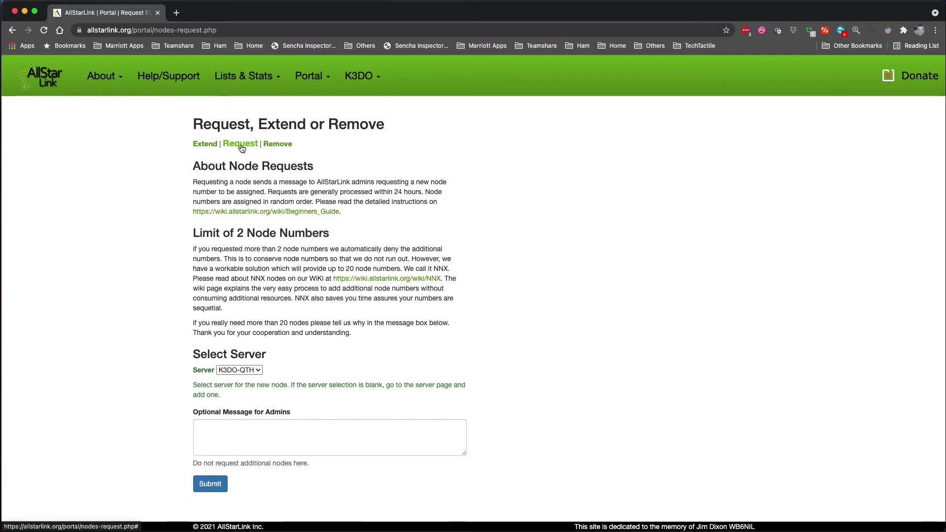
Request the node for Test Server with a testing note saying it can be deleted shortly
{"action": "left_click", "coordinate": [252, 374]}
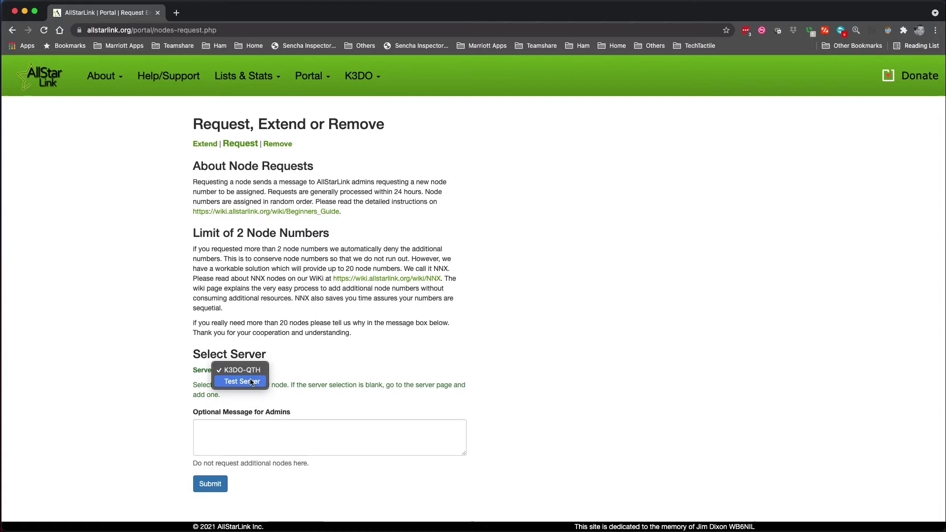
{"action": "left_click", "coordinate": [251, 382]}
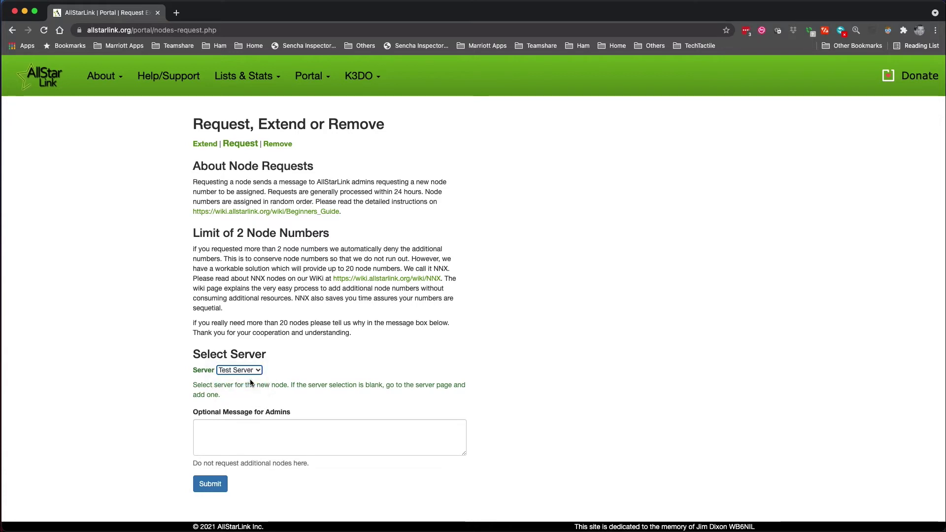
{"action": "left_click", "coordinate": [241, 433]}
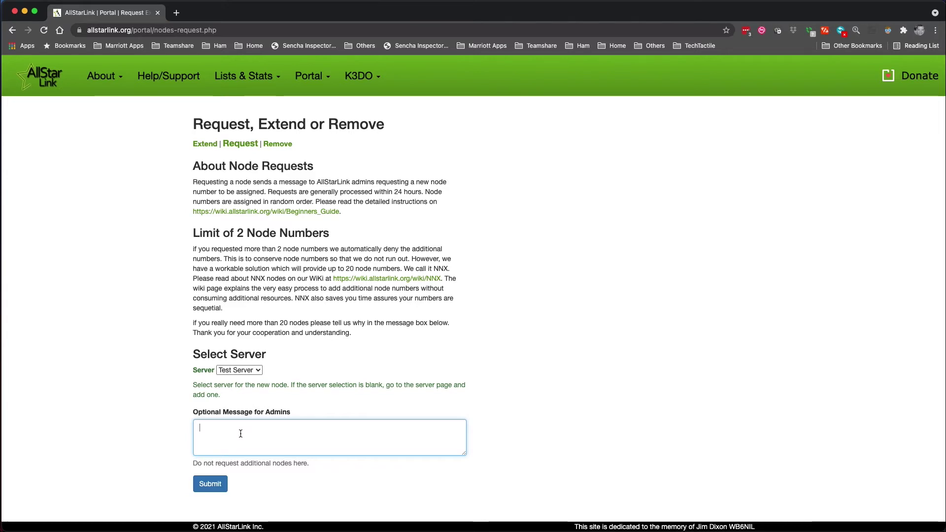
{"action": "type", "text": "Testing"}
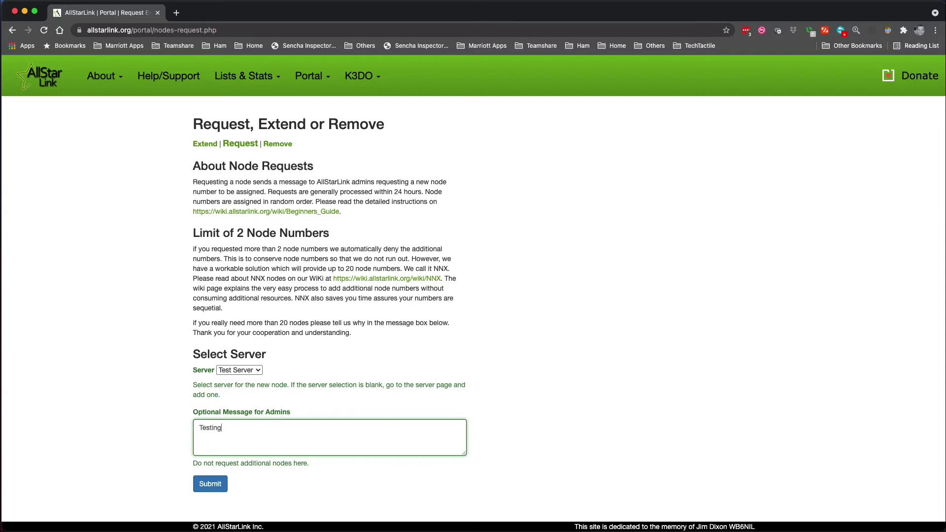
{"action": "type", "text": ", this wi"}
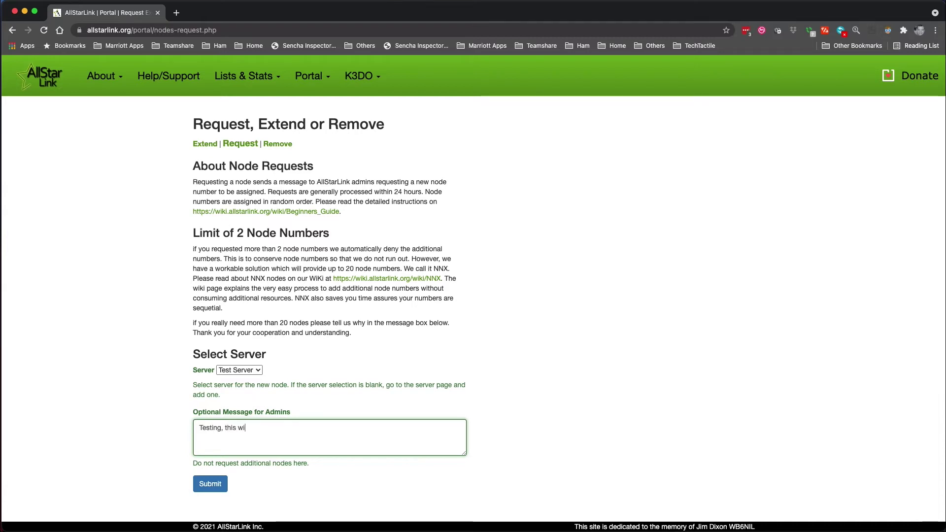
{"action": "key", "text": "BackSpace"}
{"action": "key", "text": "BackSpace"}
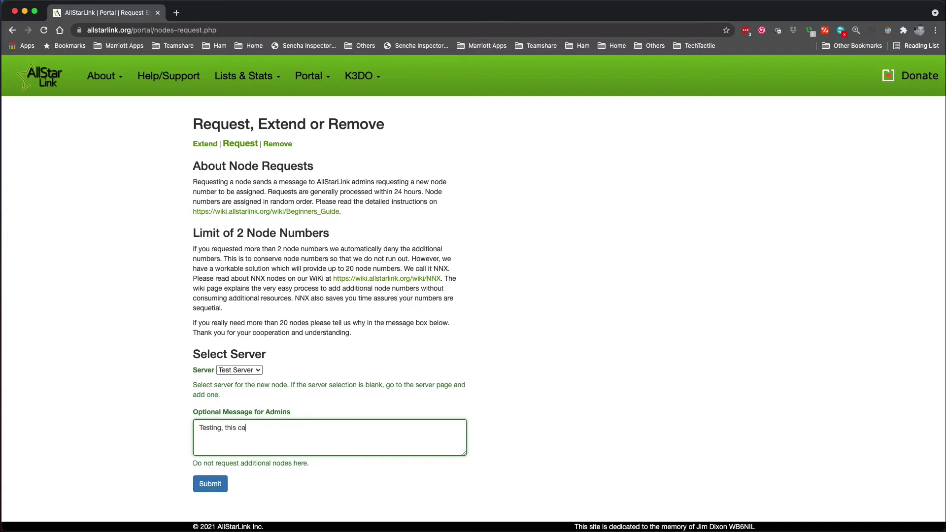
{"action": "type", "text": "can be deleted shortly"}
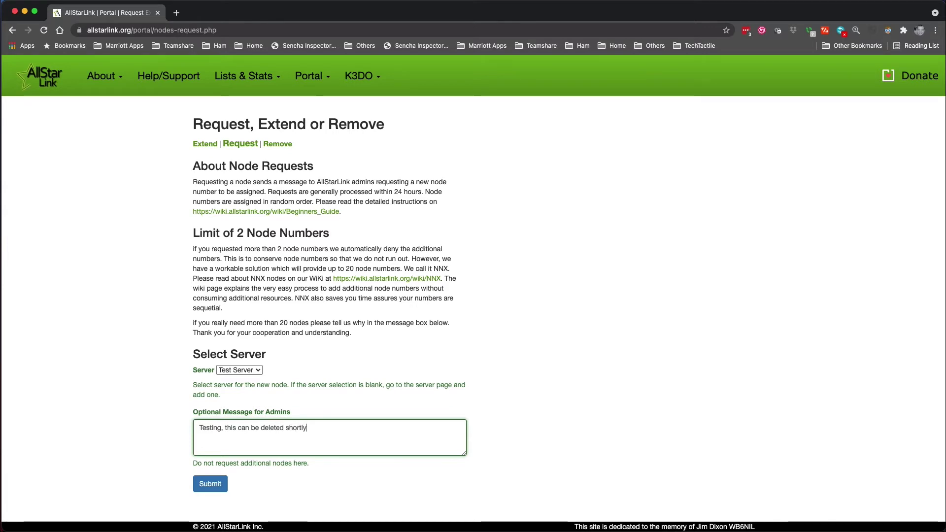
{"action": "left_click", "coordinate": [209, 484]}
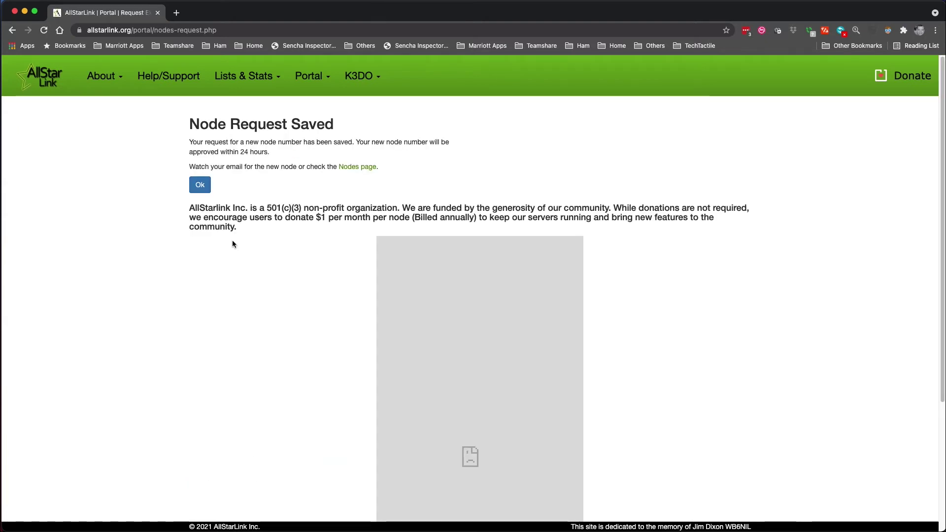
Acknowledge the Node Request Saved page with Ok to return to the nodes list
{"action": "left_click", "coordinate": [199, 187]}
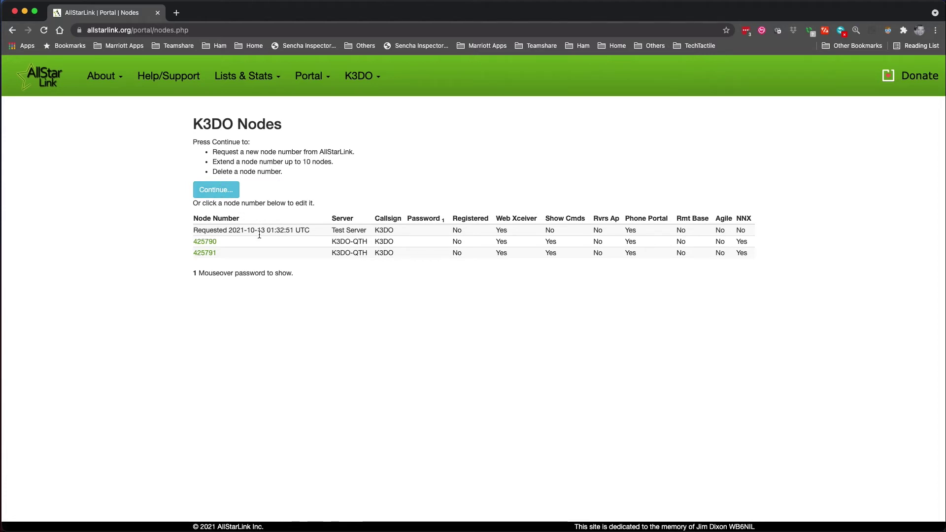
Open node 425790's edit form (frequency 438.280, CTCSS 100) and focus its password field
{"action": "left_click", "coordinate": [213, 244]}
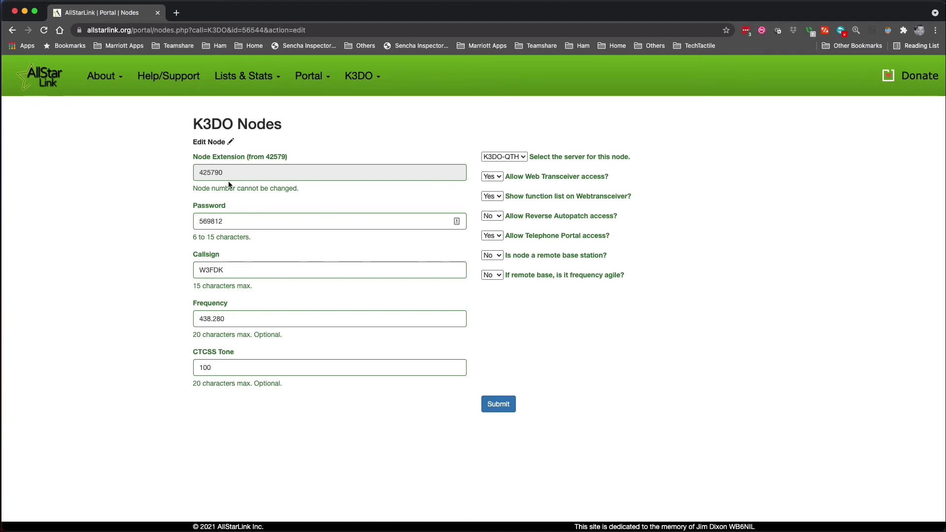
{"action": "left_click", "coordinate": [226, 224]}
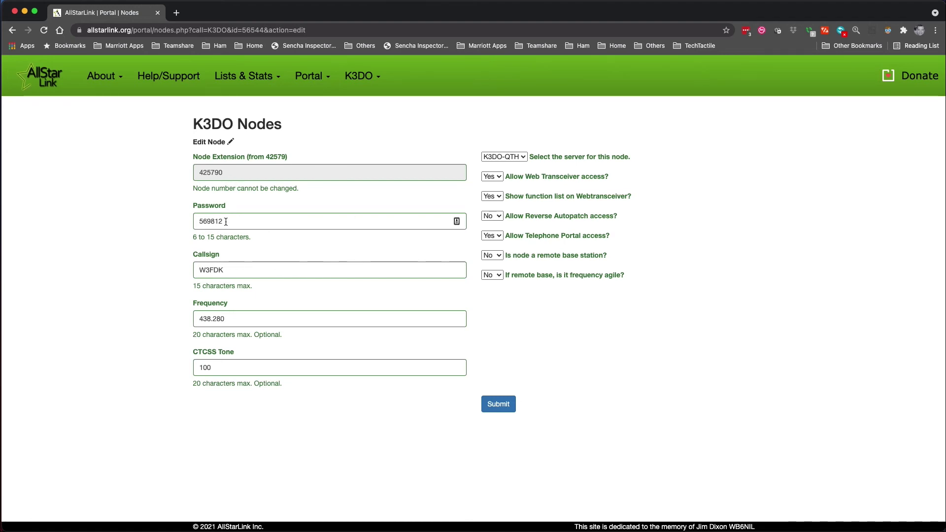